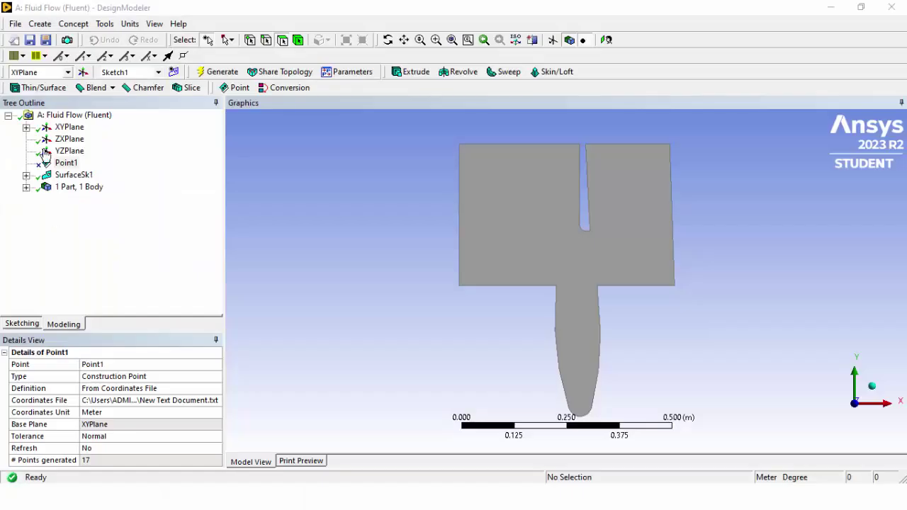
left_click(40, 23)
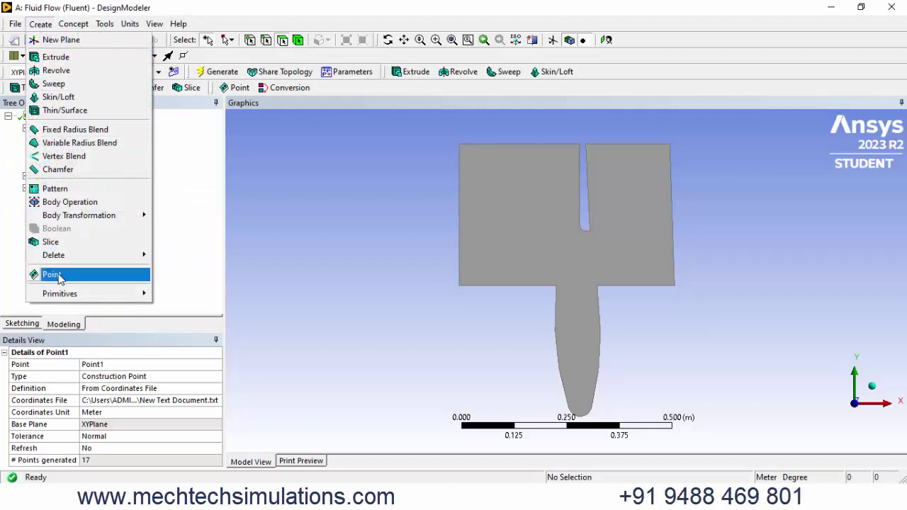
key("Escape")
scroll(670, 397, "up", 3)
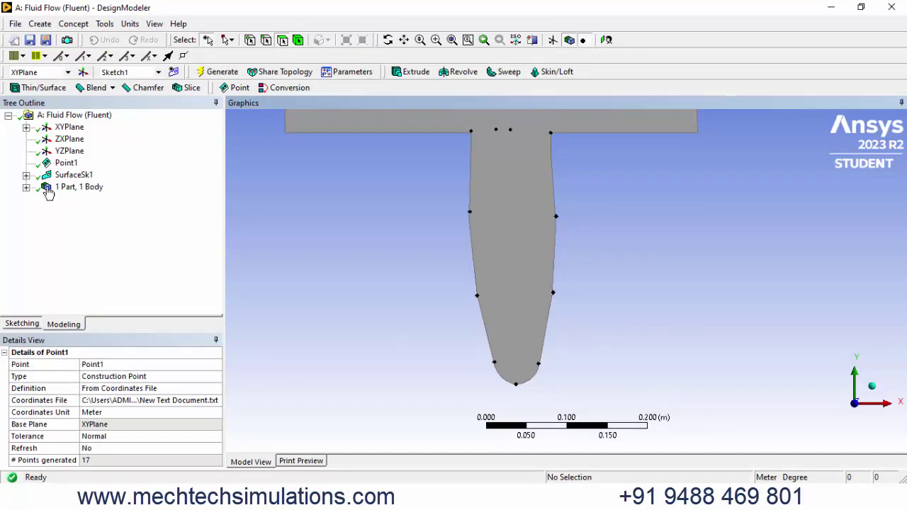
left_click(26, 175)
left_click(83, 187)
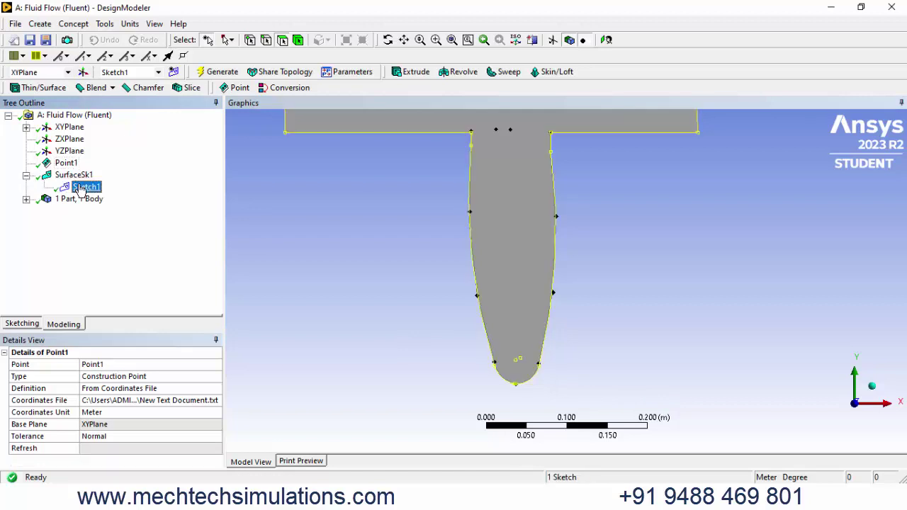
left_click(74, 175)
left_click(403, 40)
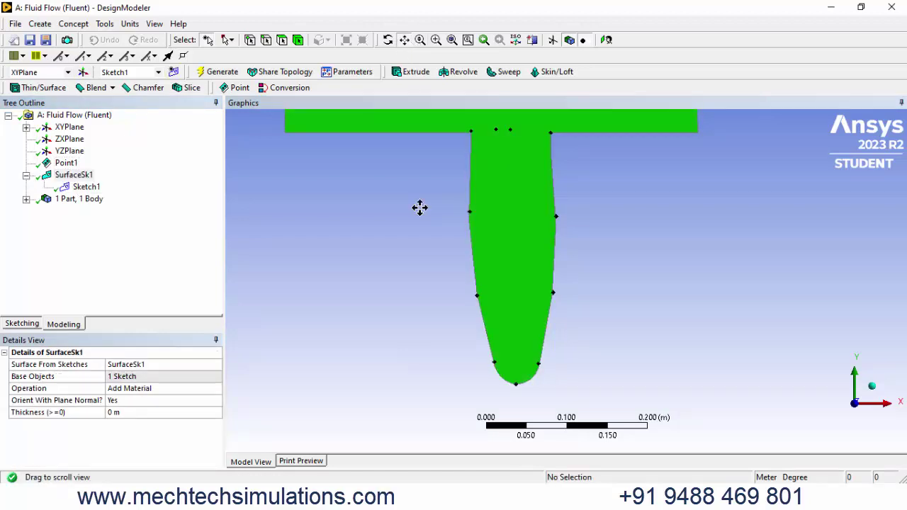
left_click_drag(453, 235, 453, 394)
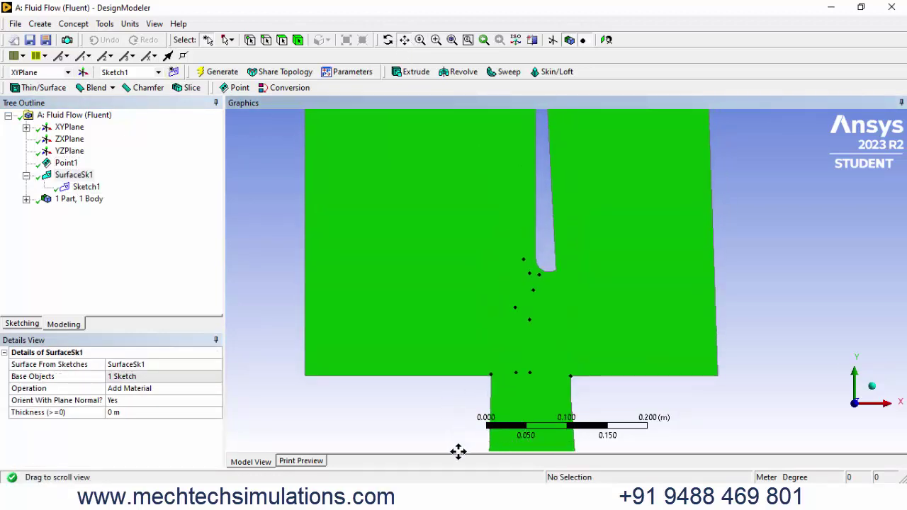
left_click_drag(457, 451, 441, 204)
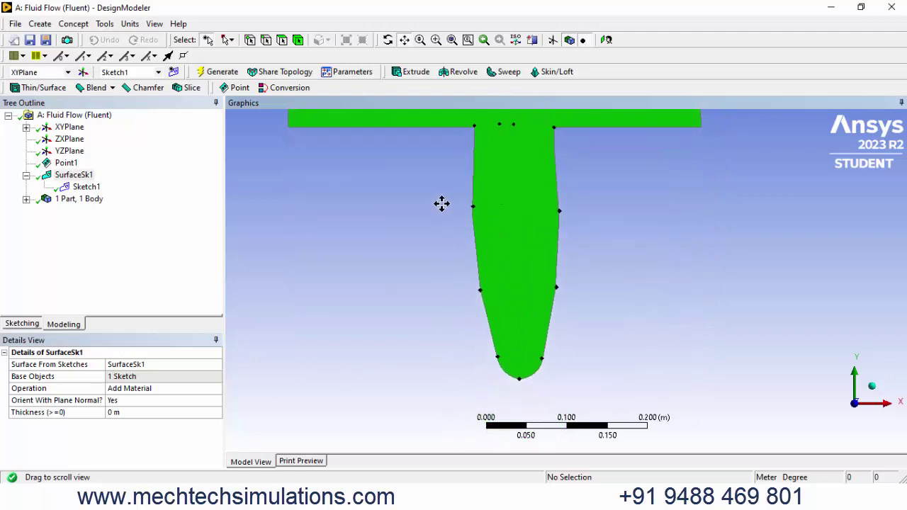
left_click(84, 186)
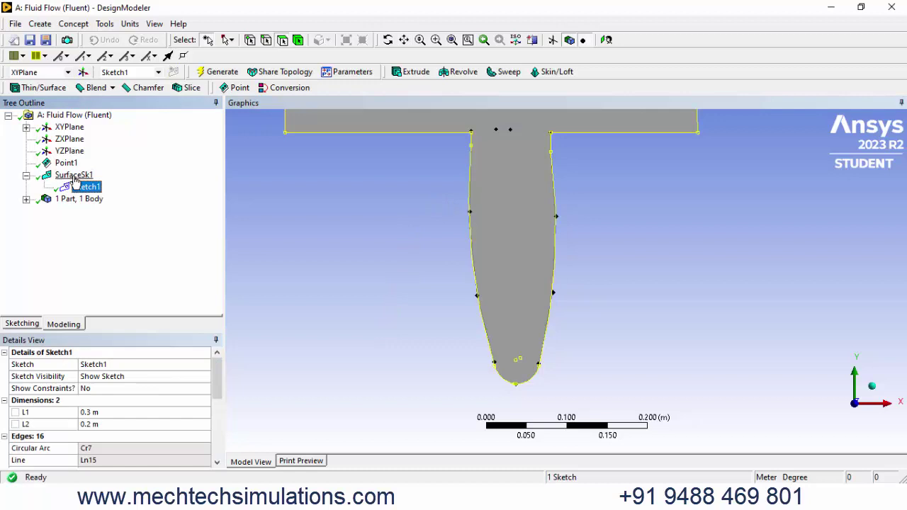
left_click(75, 175)
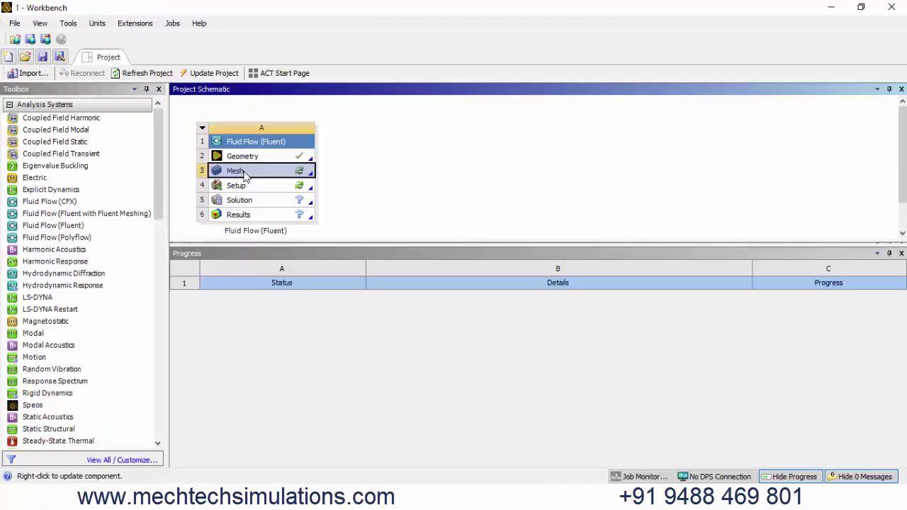
Step: Open the glass-and-air mesh in Ansys Meshing and zoom in and out to inspect the 0.15 cm quad elements
double_click(244, 176)
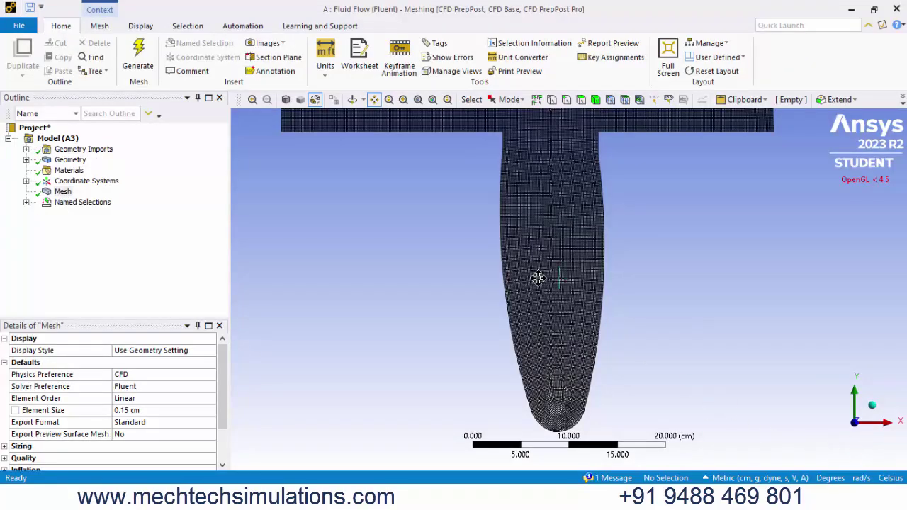
scroll(538, 277, "up", 5)
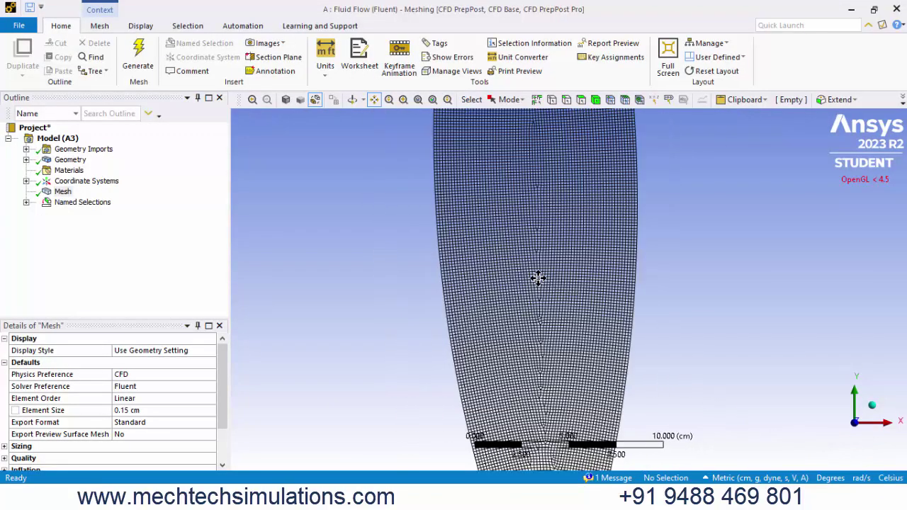
scroll(539, 277, "down", 5)
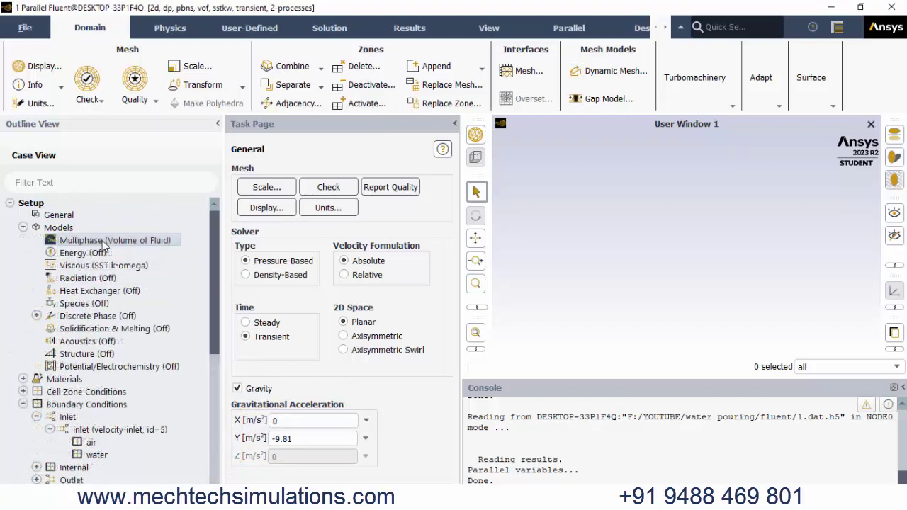
Step: Review the Volume of Fluid model: air primary, water secondary, and 0.075 N/m surface tension coefficient
double_click(105, 241)
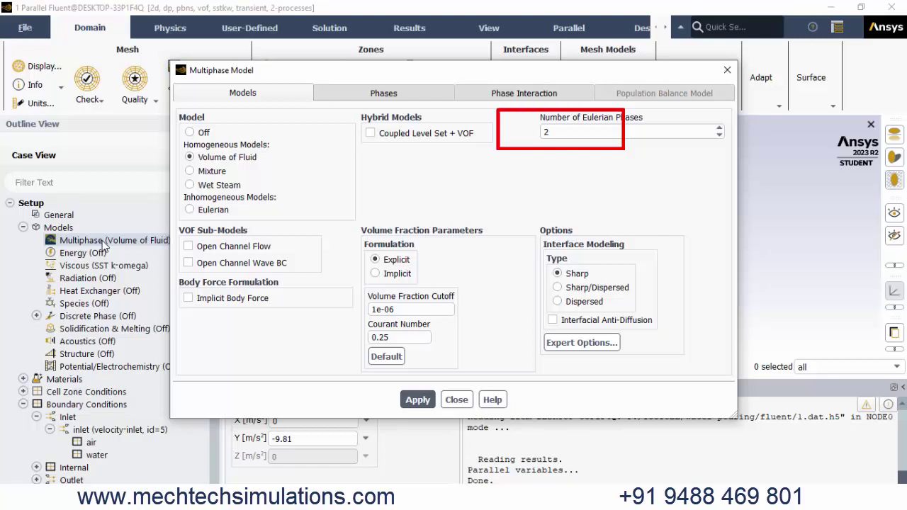
left_click(372, 95)
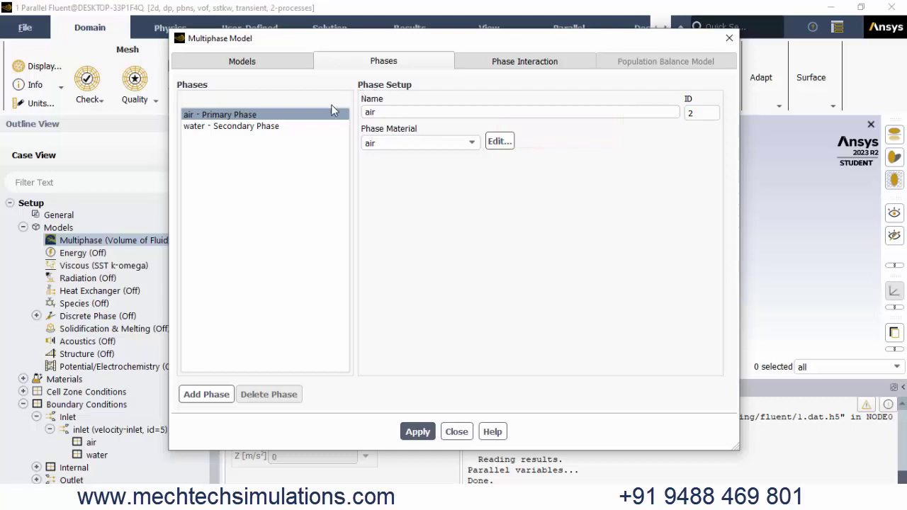
left_click(263, 127)
left_click(264, 117)
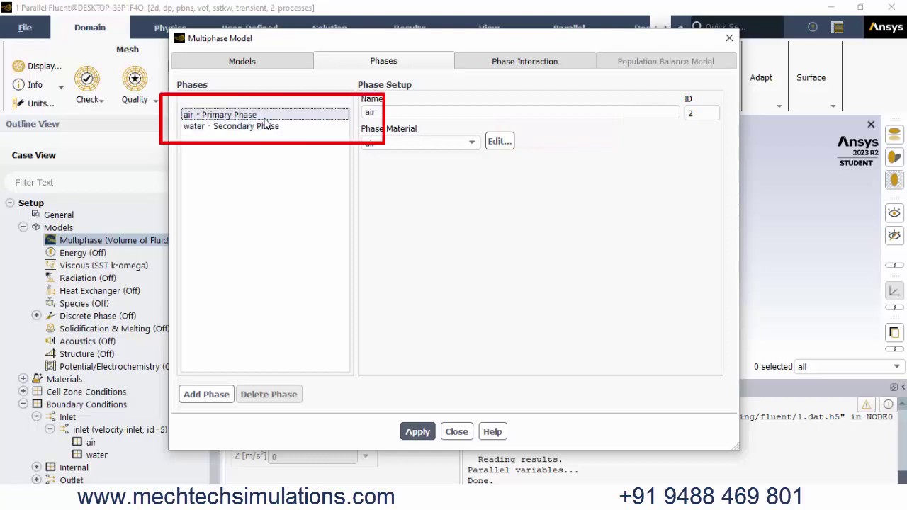
left_click(494, 64)
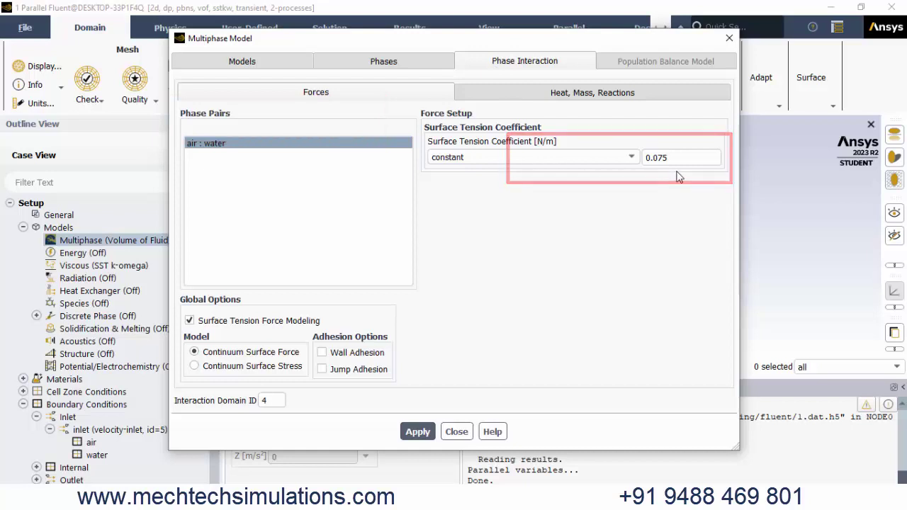
left_click(456, 431)
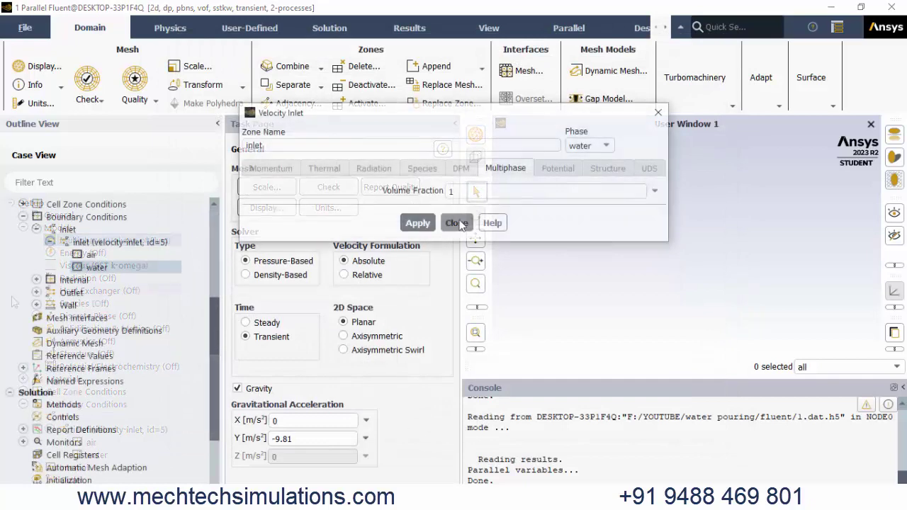
left_click(457, 223)
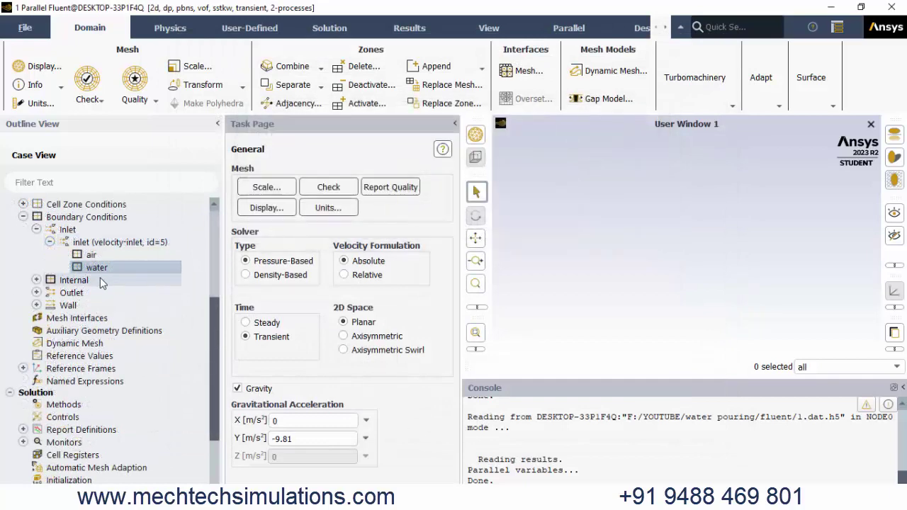
left_click(36, 293)
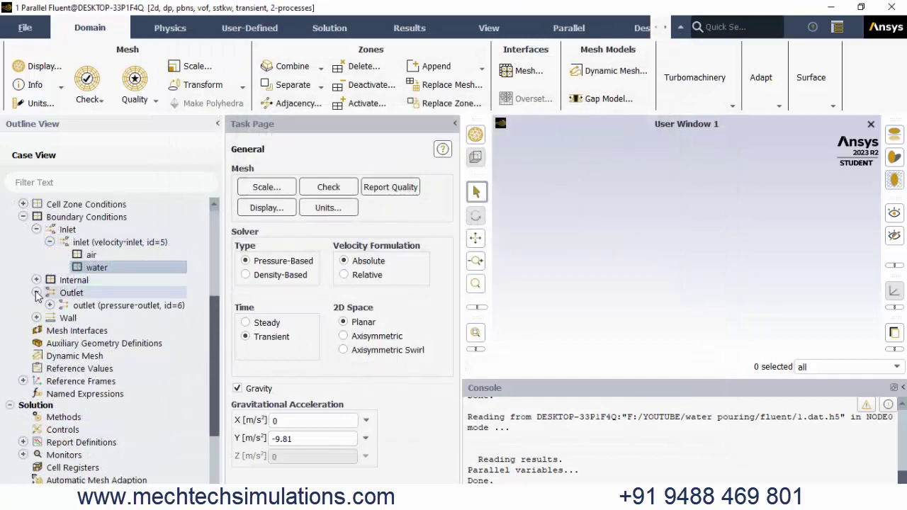
double_click(147, 307)
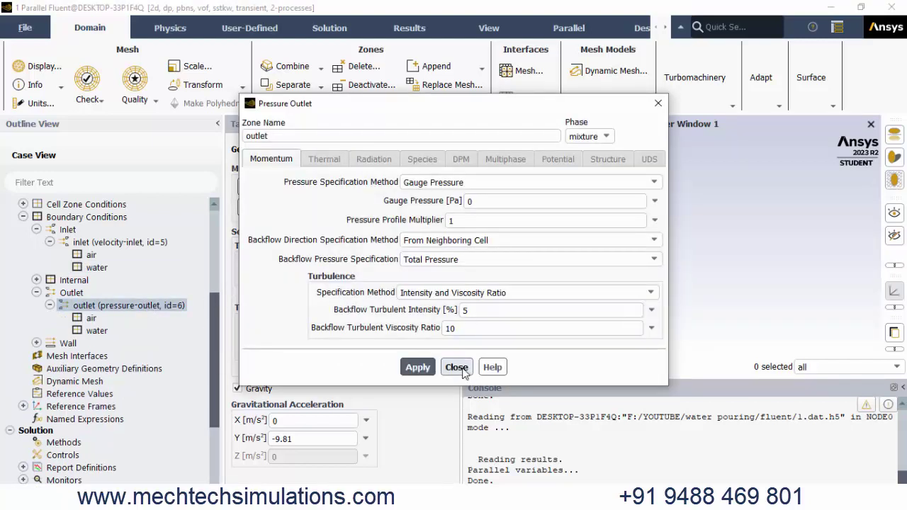
left_click(456, 367)
scroll(112, 342, "down", 2)
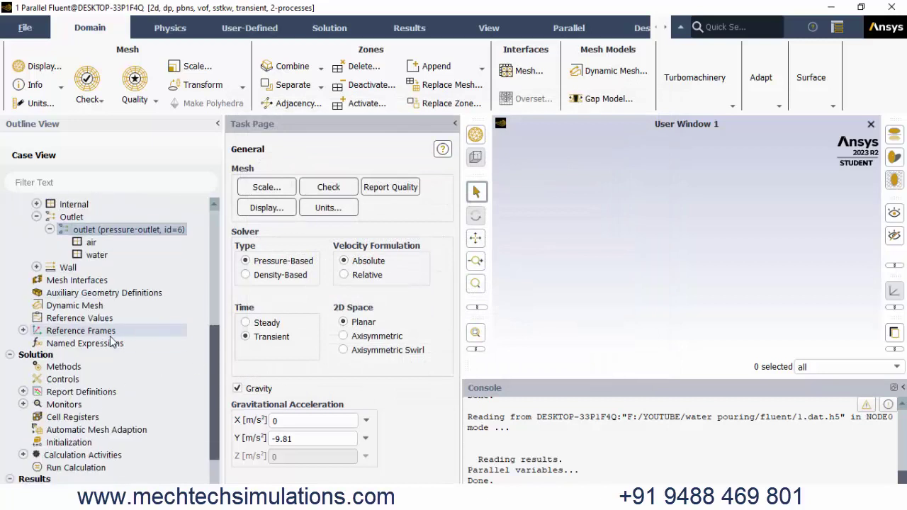
scroll(110, 346, "down", 2)
scroll(106, 326, "up", 4)
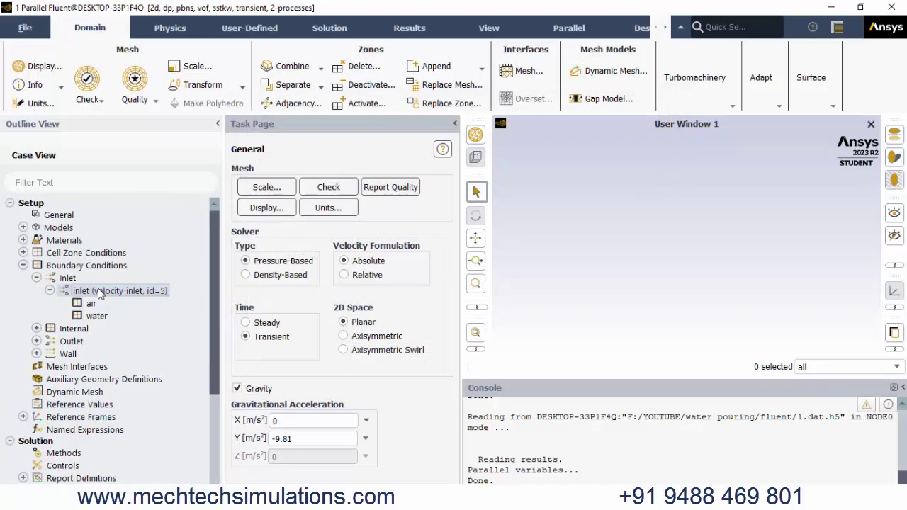
double_click(100, 291)
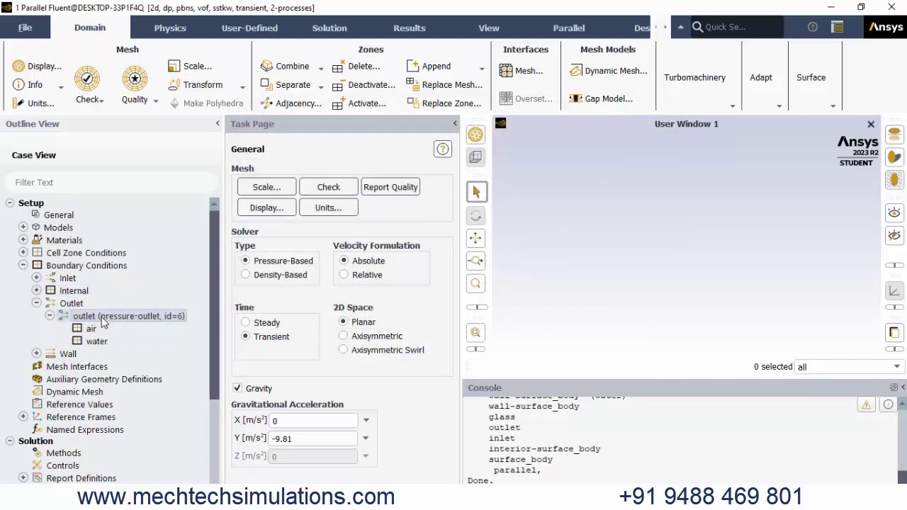
double_click(103, 318)
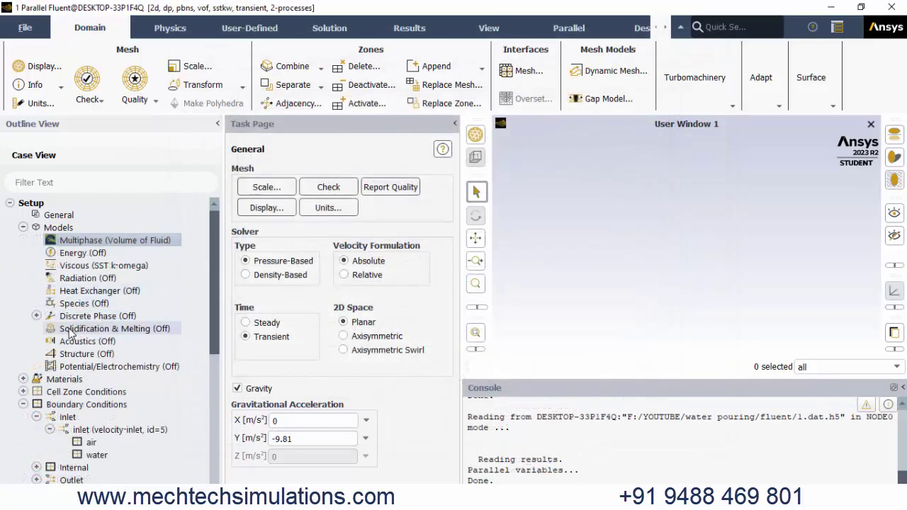
scroll(71, 338, "down", 2)
scroll(71, 338, "down", 3)
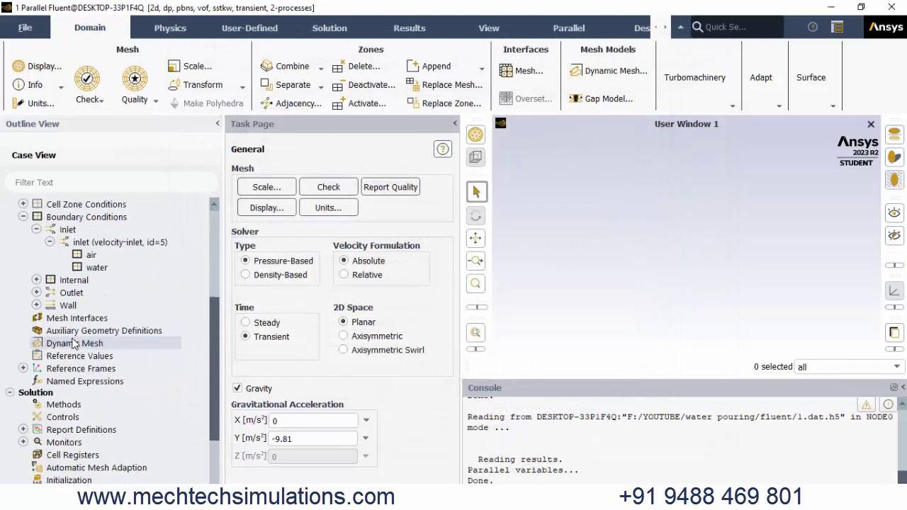
double_click(99, 269)
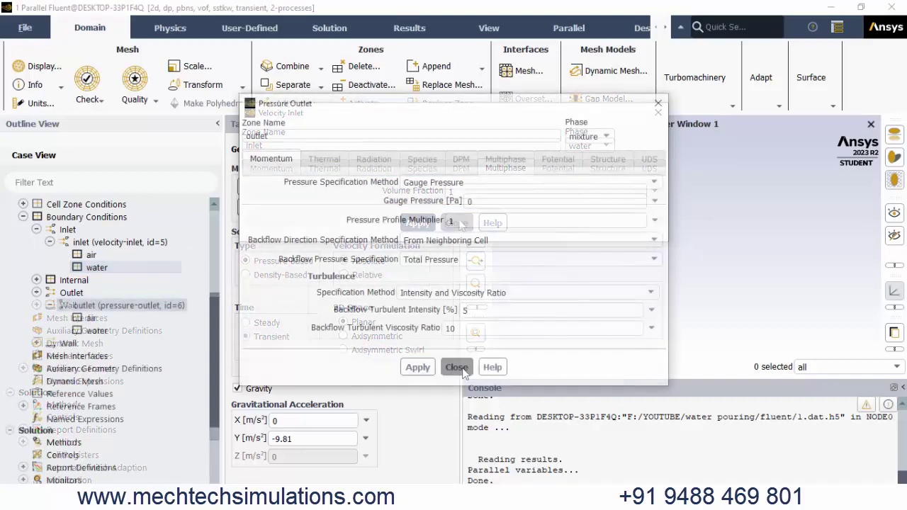
left_click(455, 366)
scroll(113, 341, "down", 2)
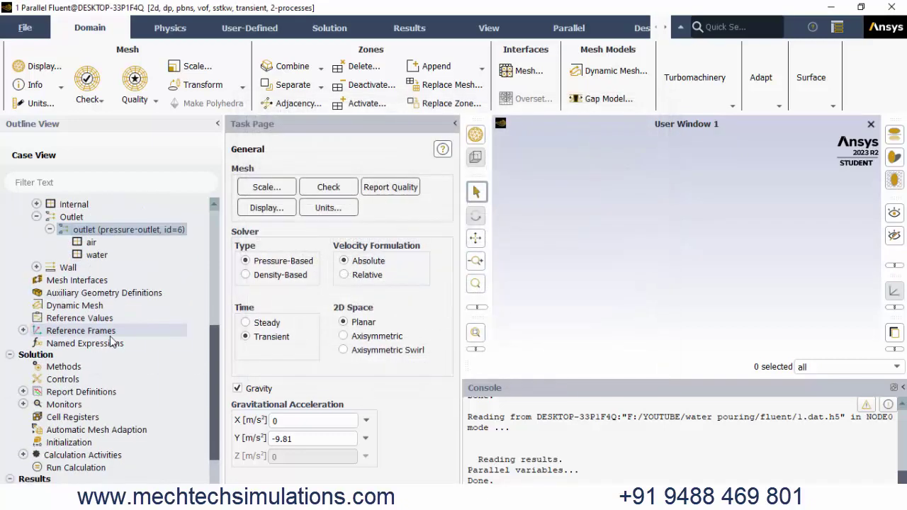
scroll(111, 343, "down", 2)
scroll(111, 348, "down", 1)
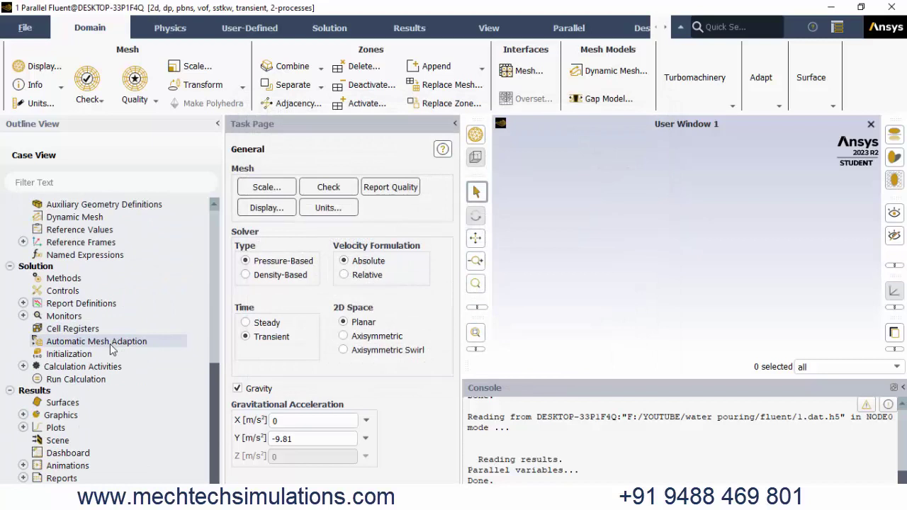
Step: Patch surface_body with a water volume fraction of 0
left_click(112, 352)
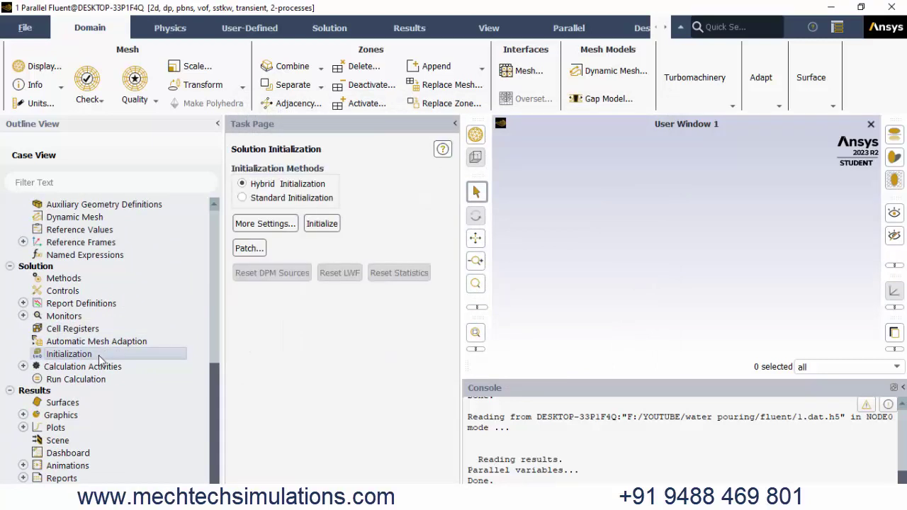
left_click(258, 248)
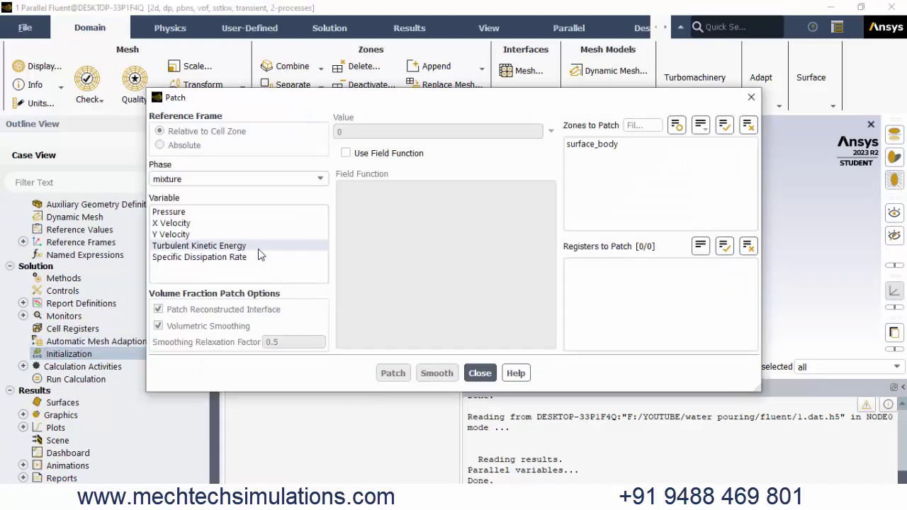
left_click(608, 147)
left_click(216, 179)
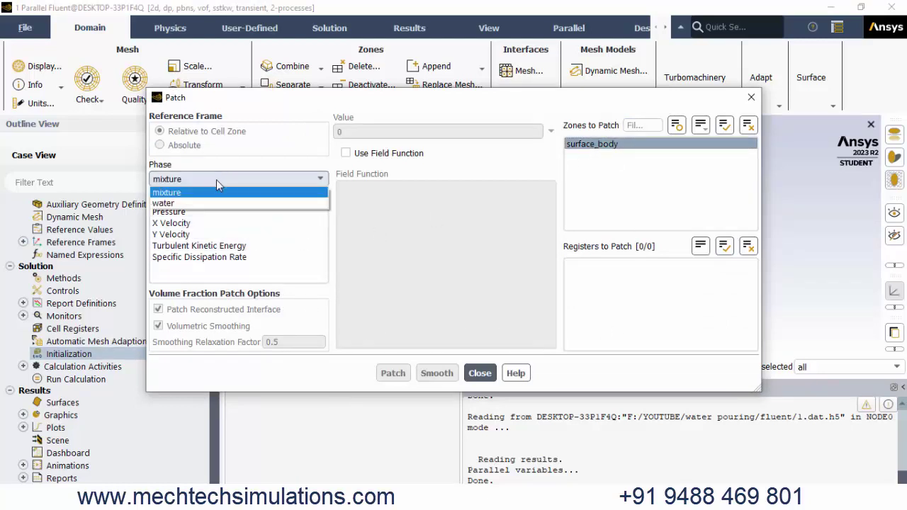
left_click(205, 203)
left_click(206, 211)
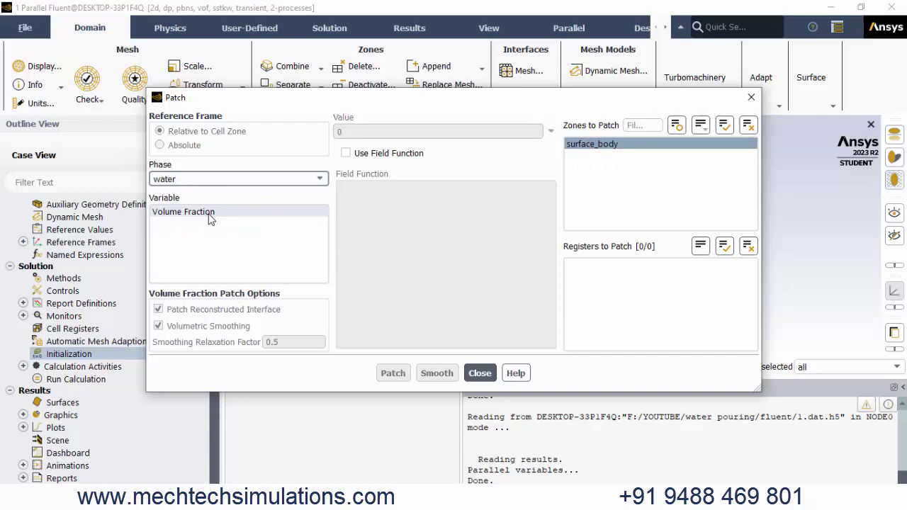
double_click(340, 132)
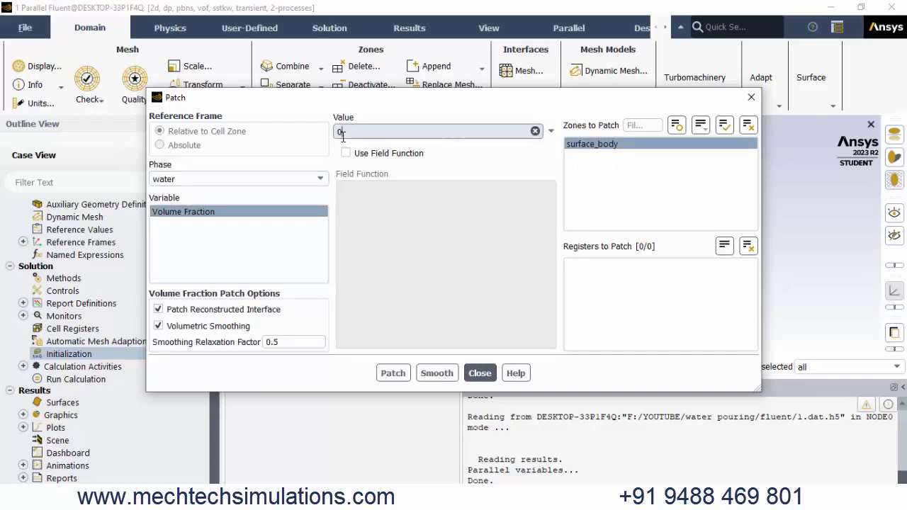
left_click(391, 373)
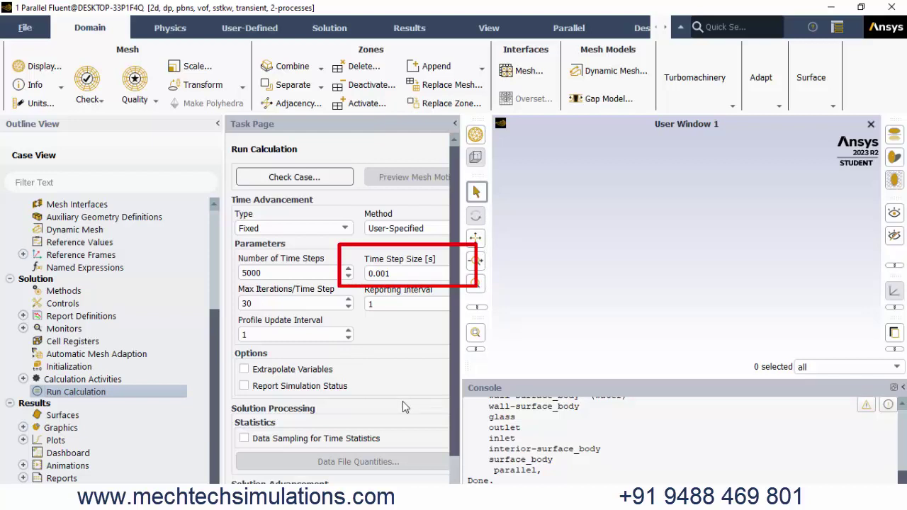
Step: Inspect execute command command-1, which plots water volume fraction contours and saves JPG images each time step
scroll(402, 401, "down", 1)
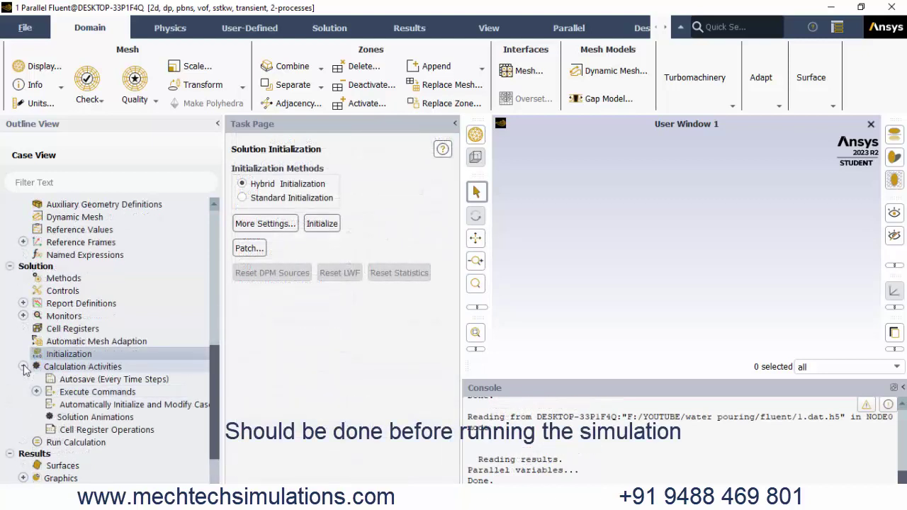
left_click(37, 392)
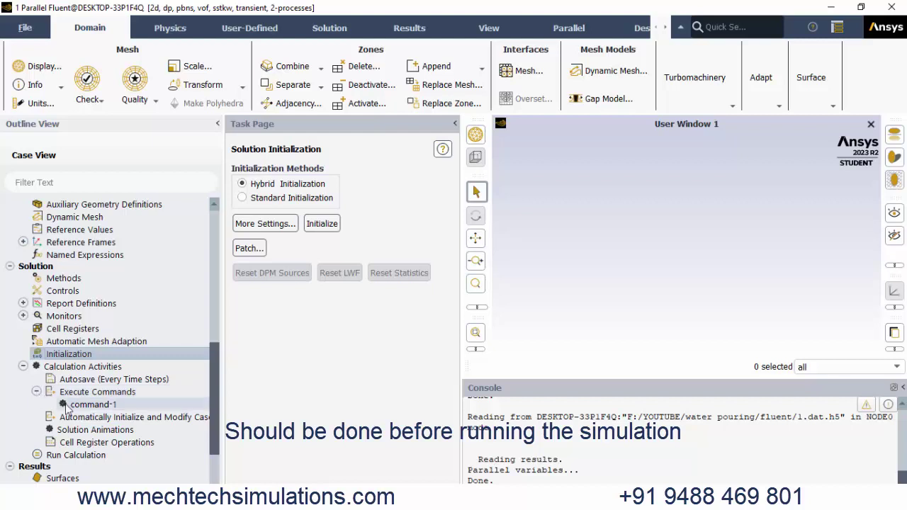
double_click(100, 408)
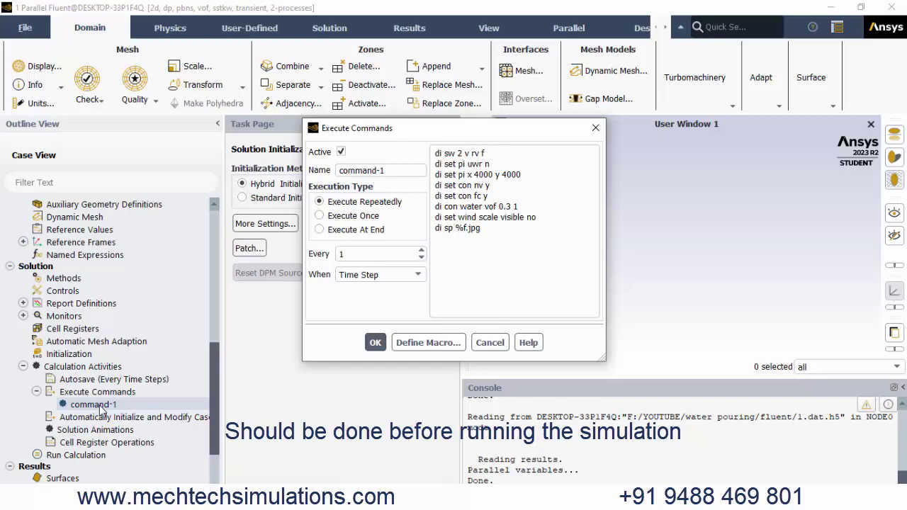
left_click(99, 405)
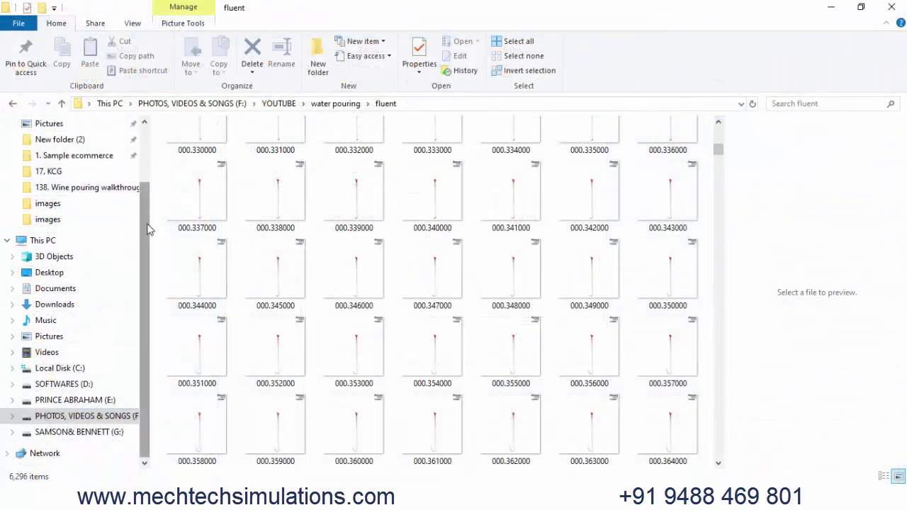
scroll(471, 366, "down", 8)
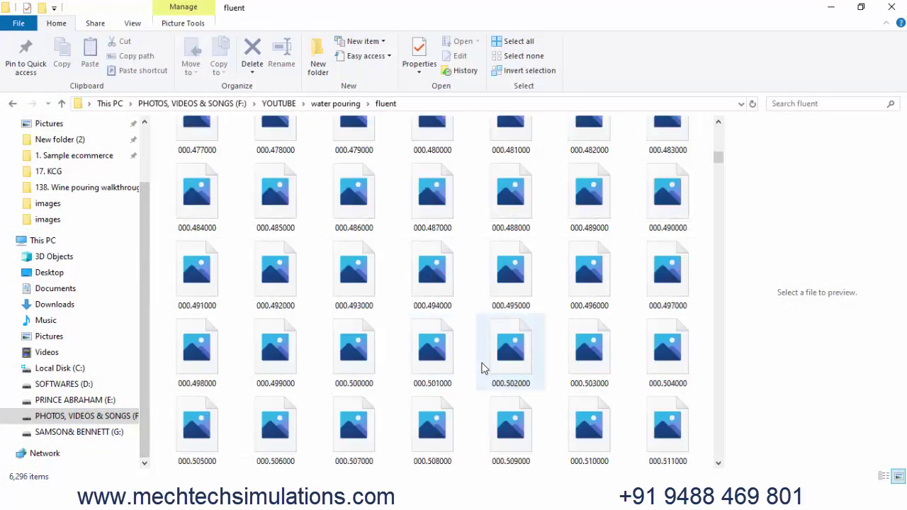
scroll(482, 367, "down", 7)
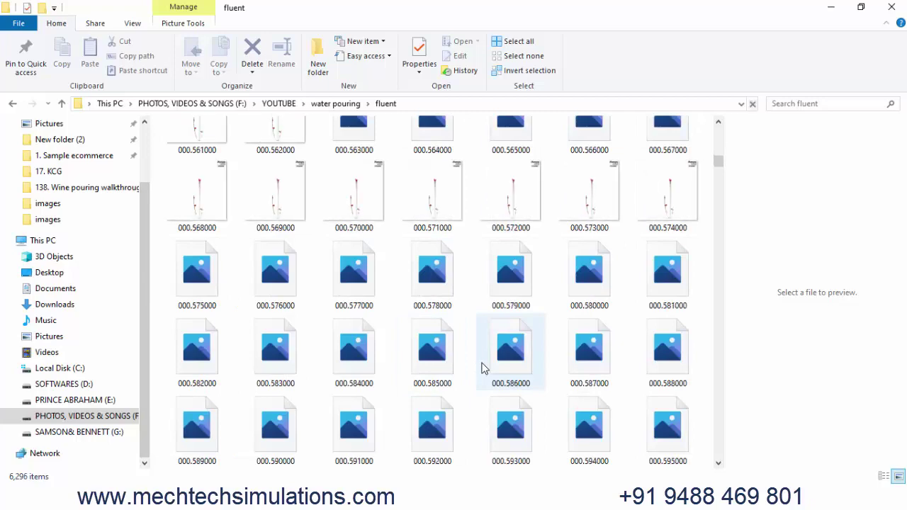
left_click_drag(718, 167, 718, 406)
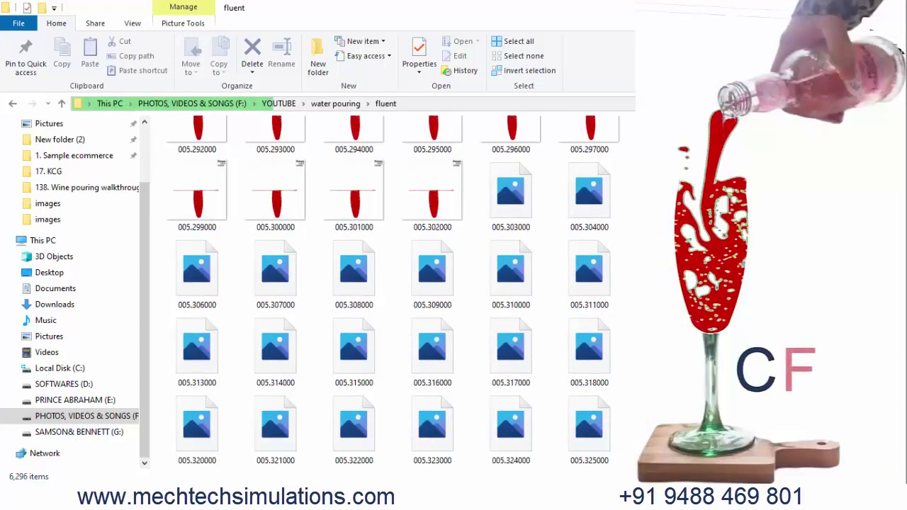
left_click_drag(719, 405, 721, 278)
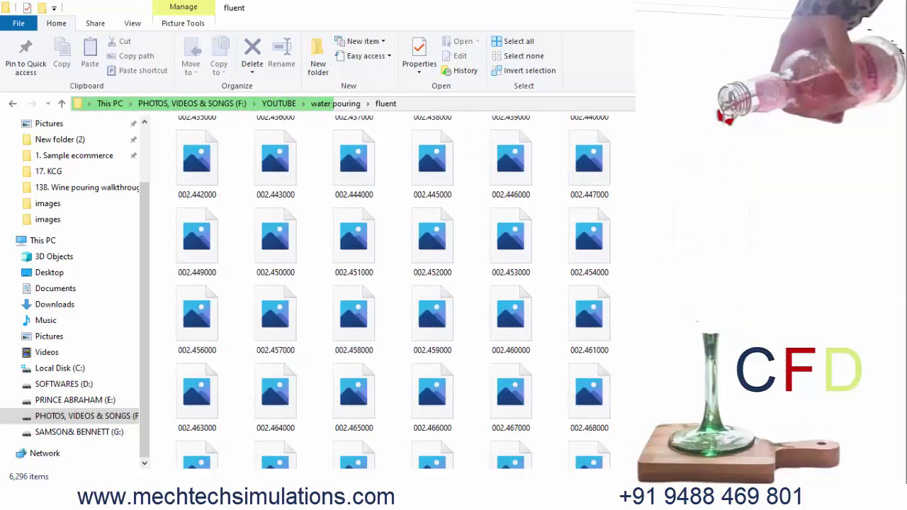